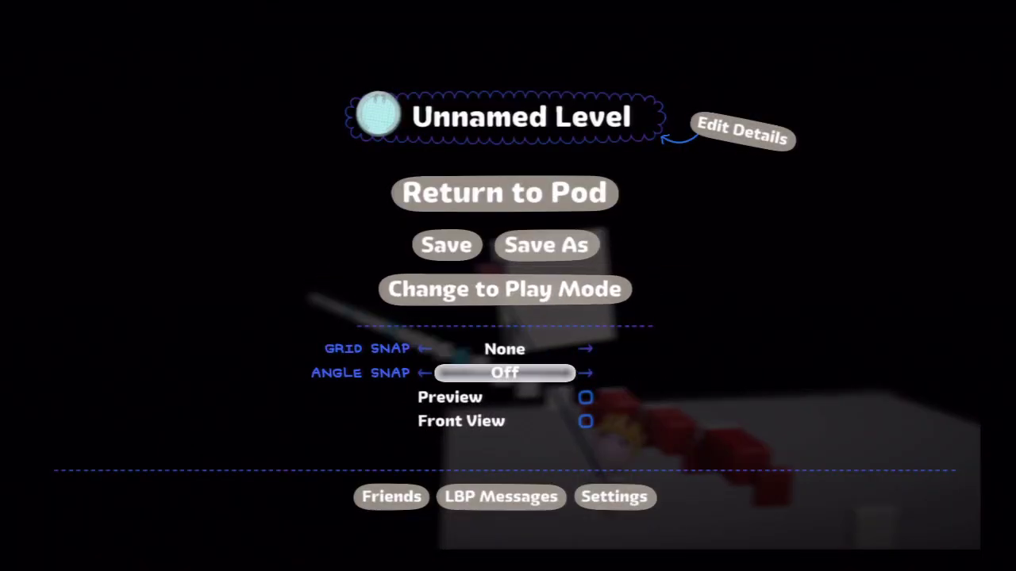
key("Escape")
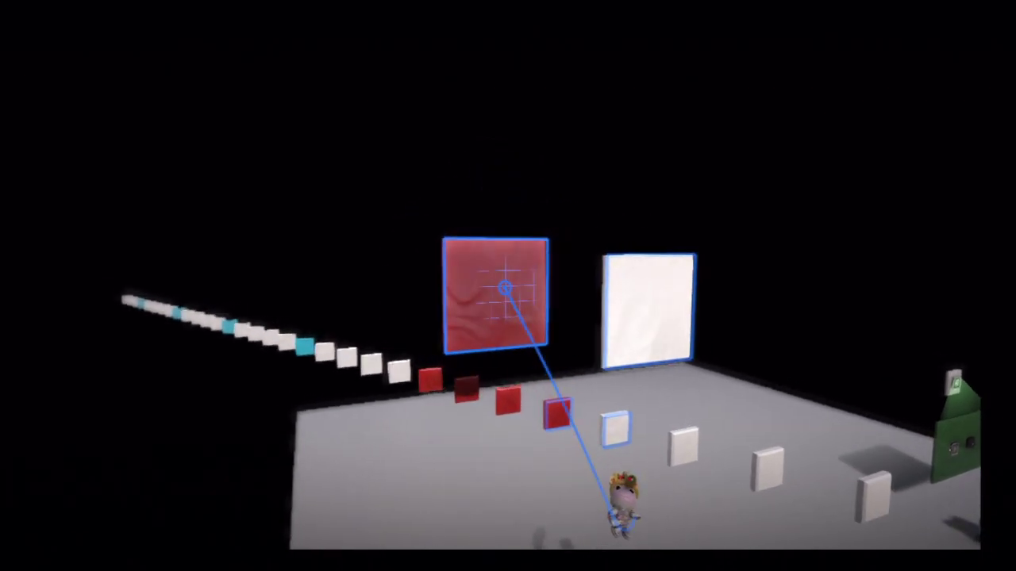
key("Escape")
key("Escape")
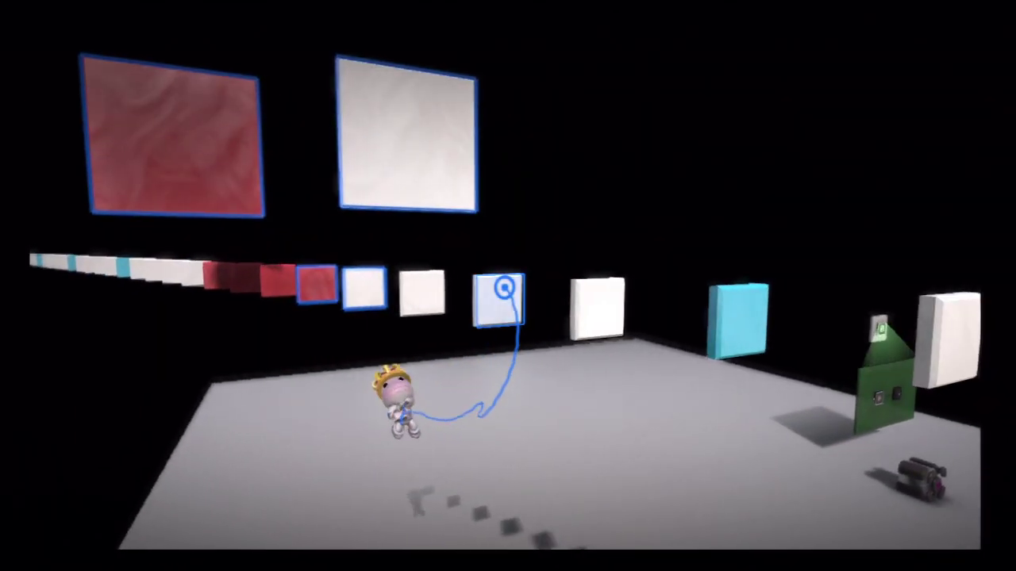
left_click(505, 289)
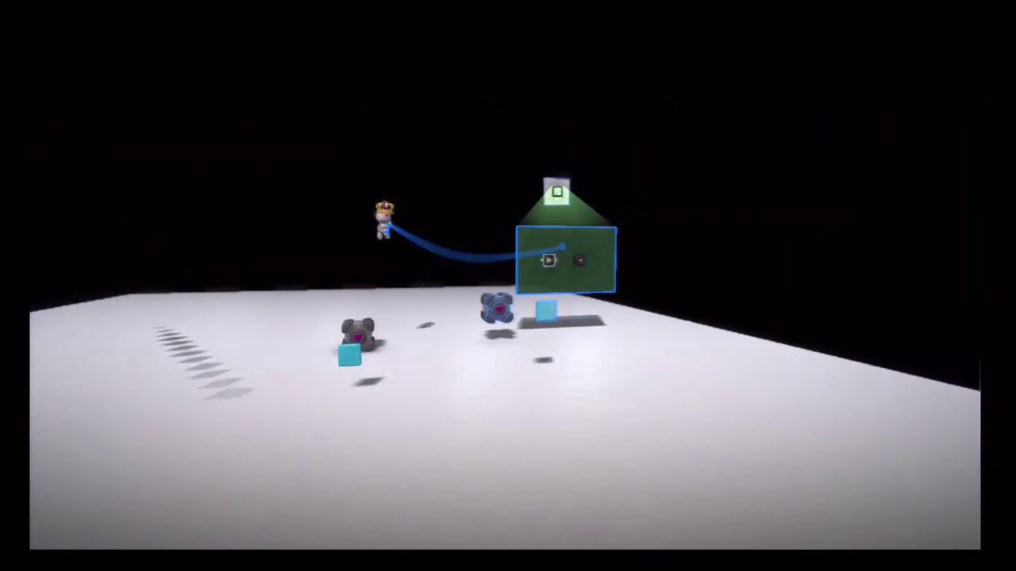
Step: Set the NOT gate on the green circuit board to invert its output and move a companion cube with its cyan block
key("Right")
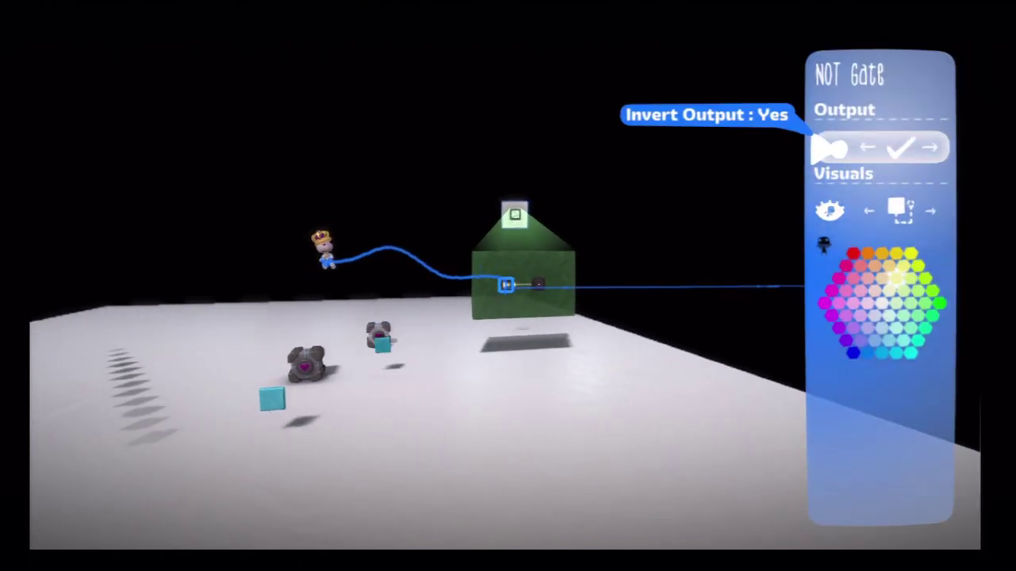
key("Escape")
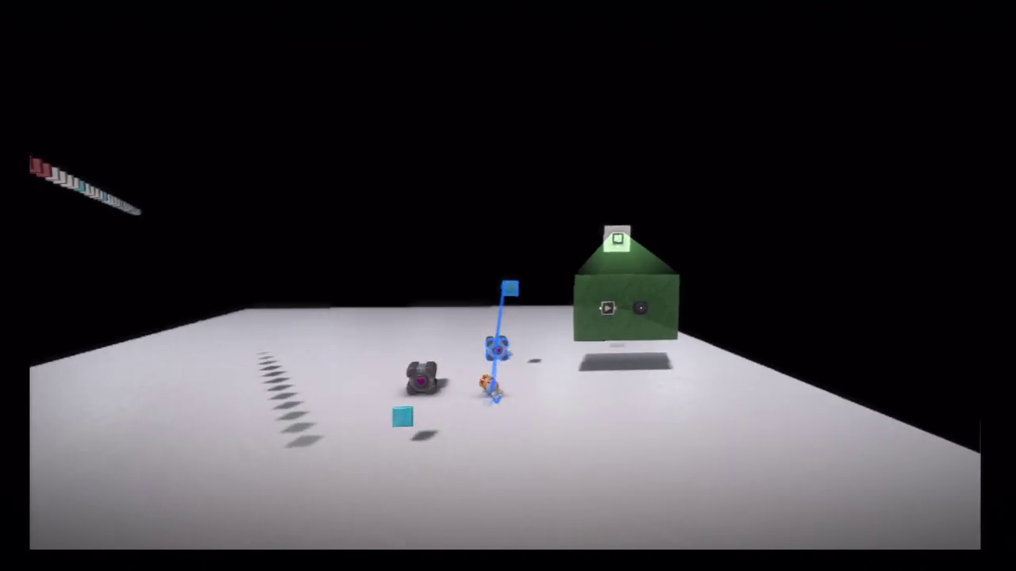
mouse_move(547, 238)
left_mouse_down()
mouse_move(503, 320)
mouse_move(469, 345)
mouse_move(516, 292)
left_mouse_up()
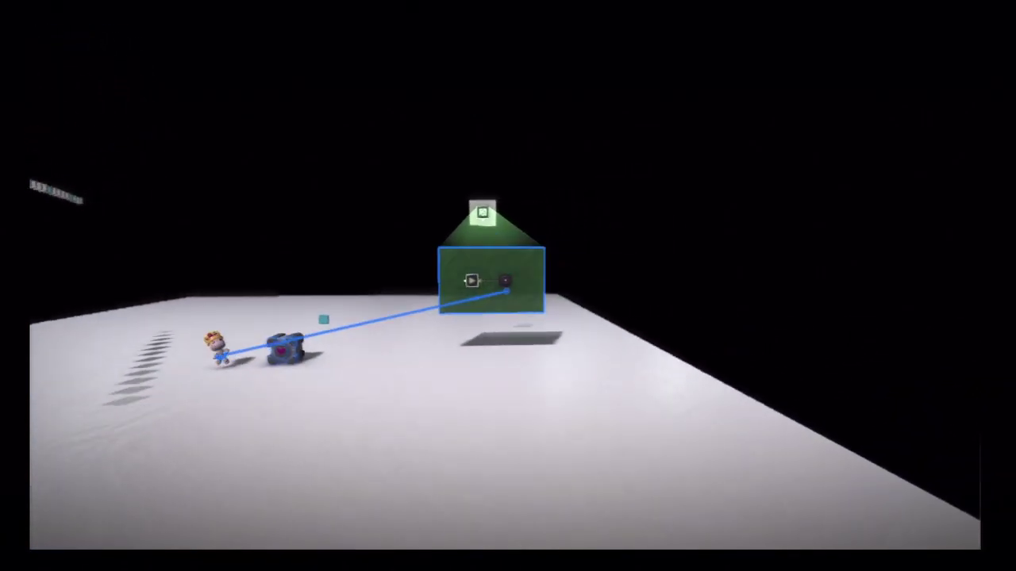
Step: Test the circuit with the companion cube and set the NOT gate's Invert Output to No
left_click(505, 287)
key("Return")
key("Return")
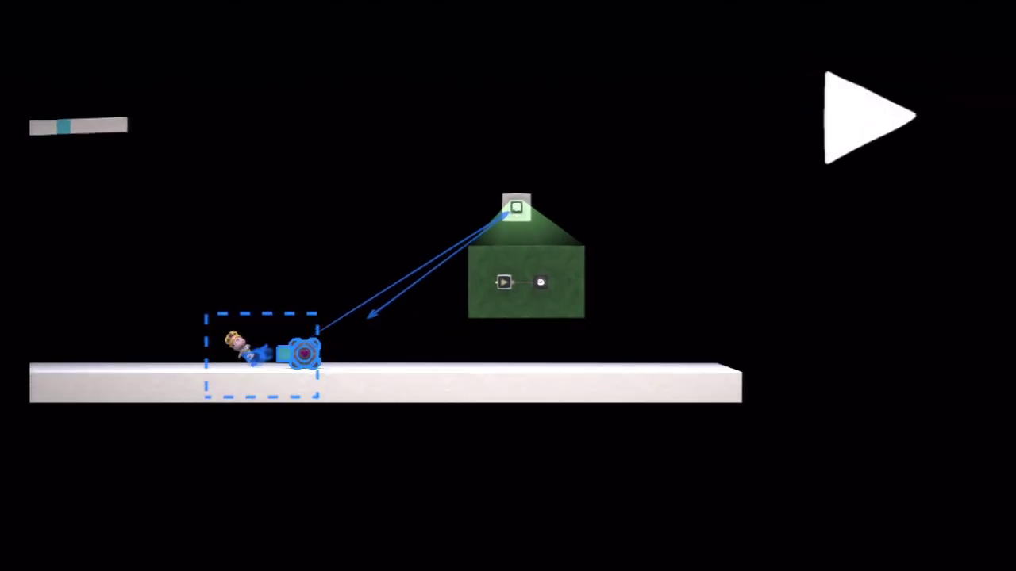
key("Return")
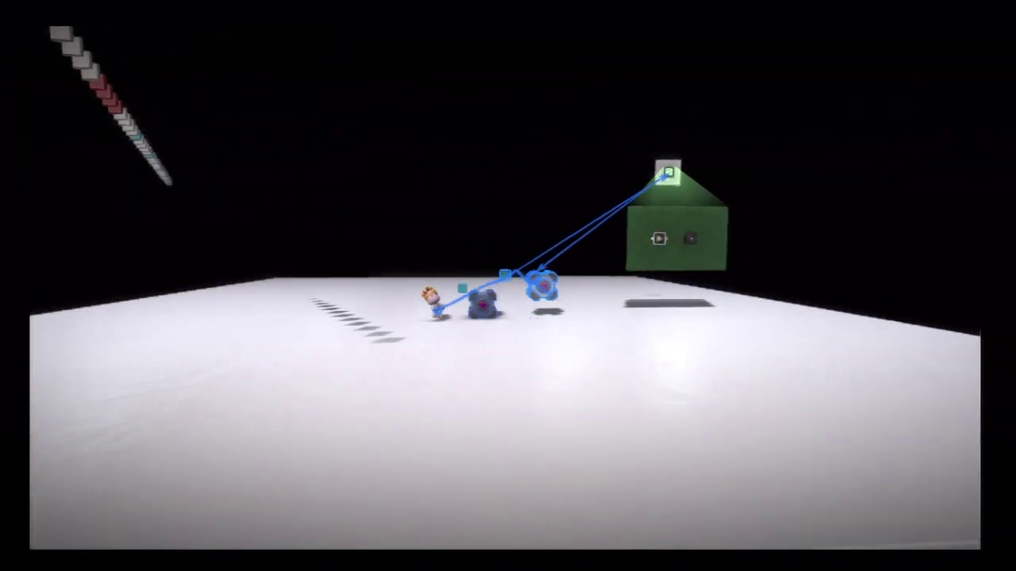
key("Return")
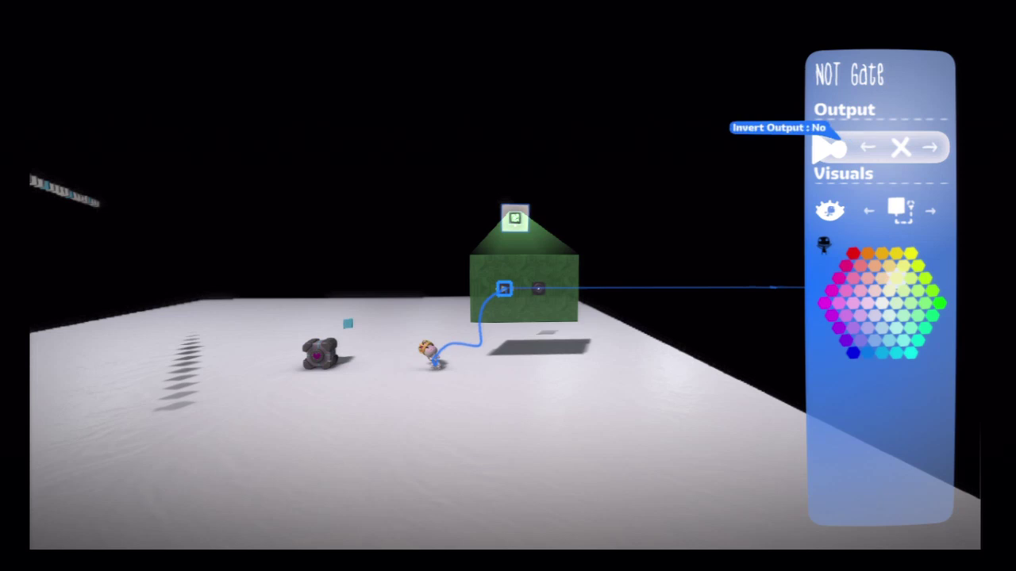
key("Escape")
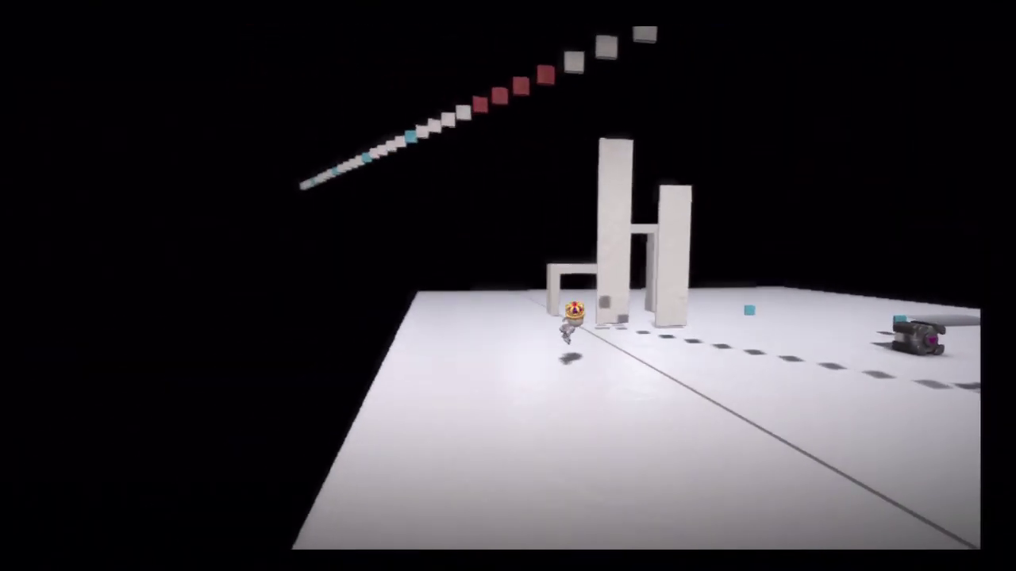
Step: Set the level's grid snap to Big
key("Escape")
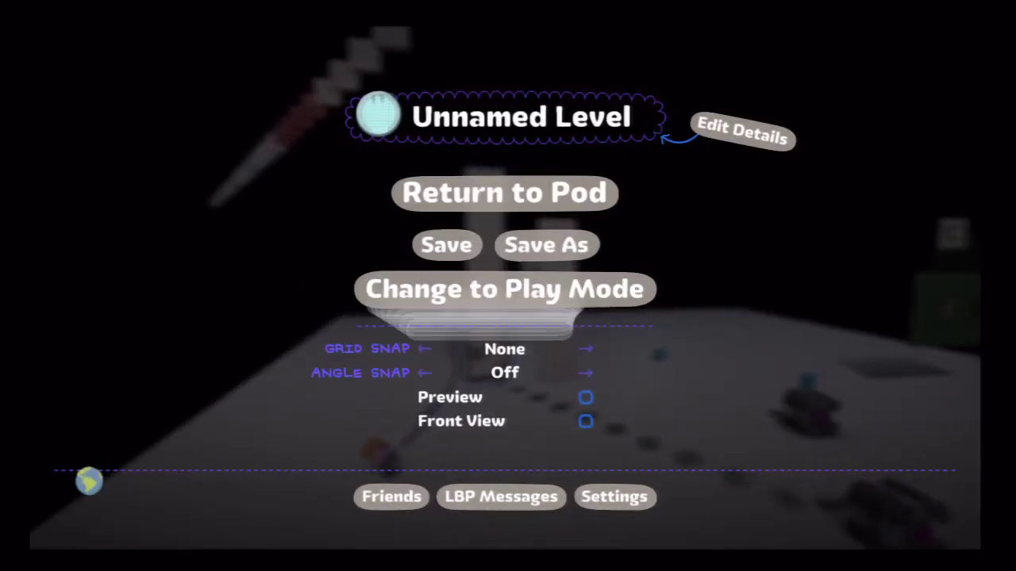
key("Escape")
key("Escape")
key("Up")
key("Up")
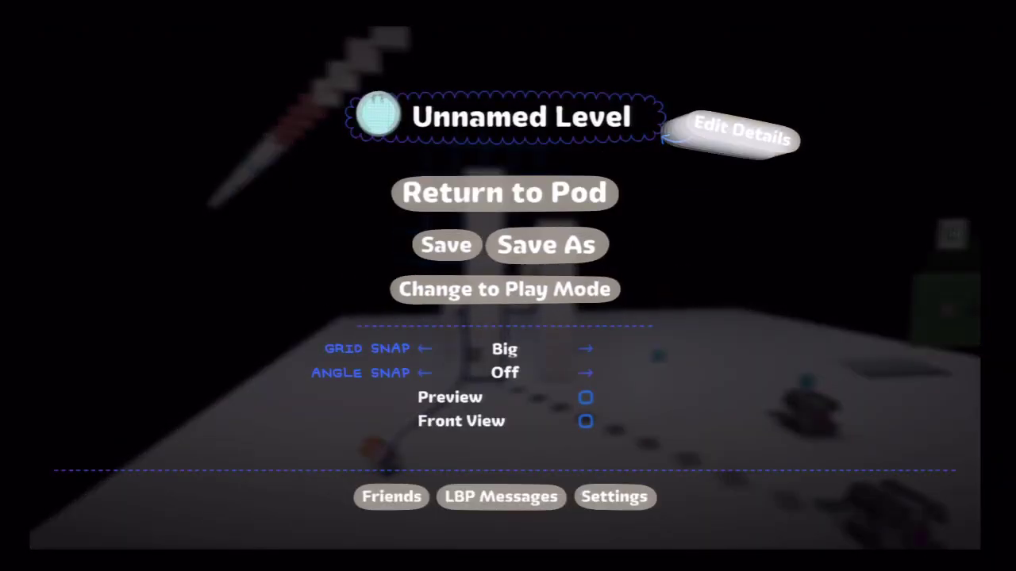
key("Down")
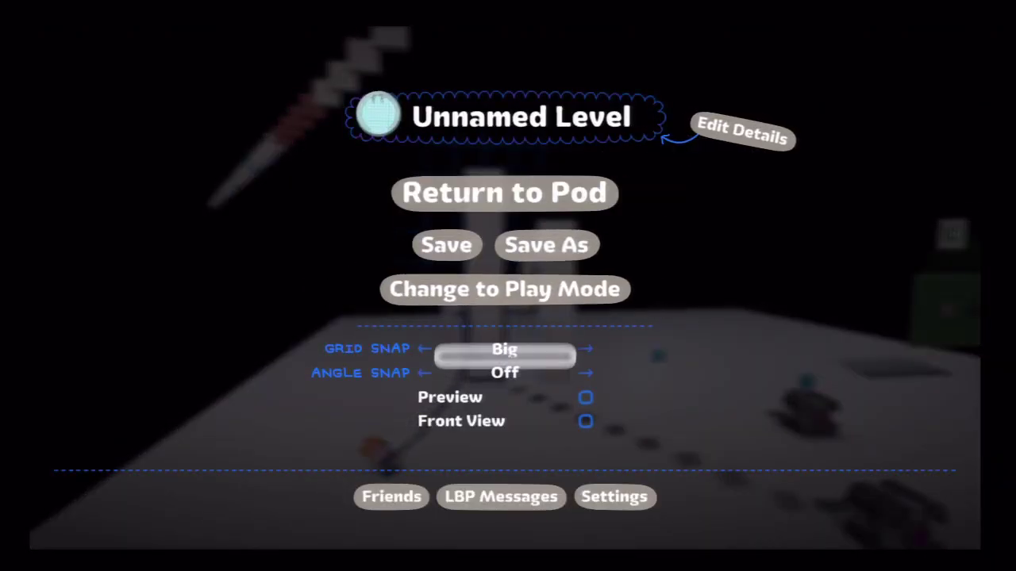
key("Escape")
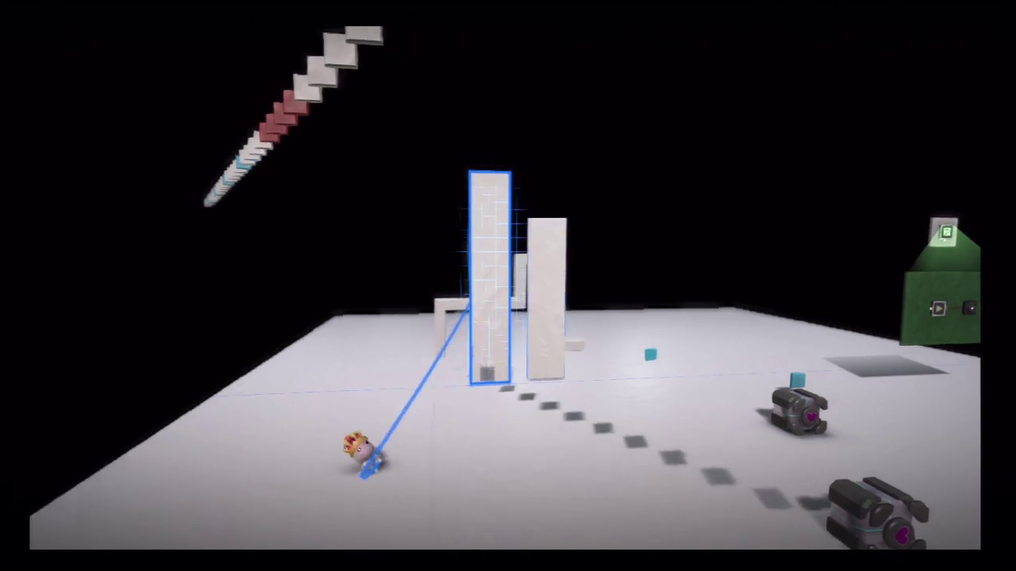
Step: Set the grid snap to None and raise the tall white pillar freely above the floor
key("Escape")
key("Left")
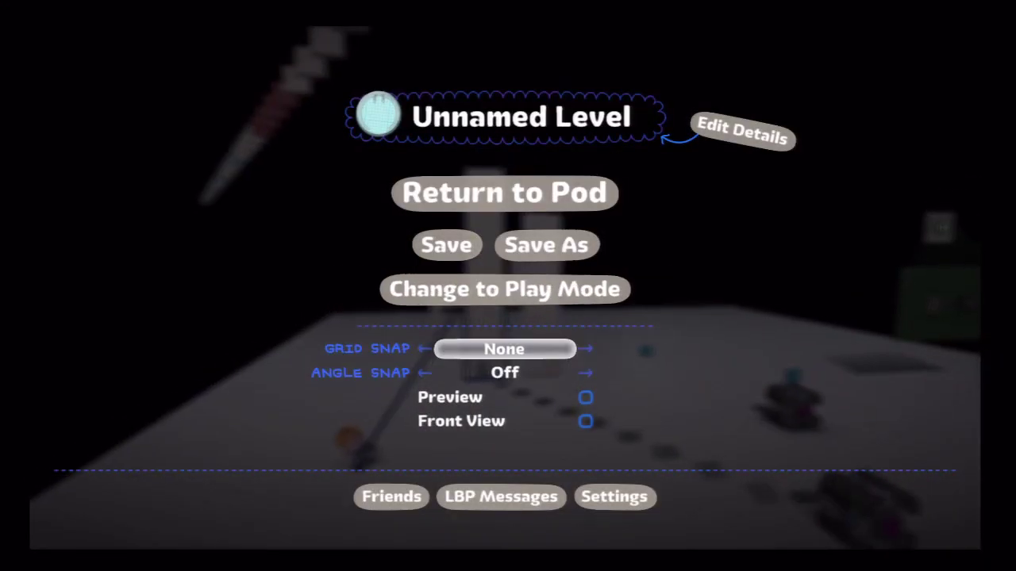
key("Escape")
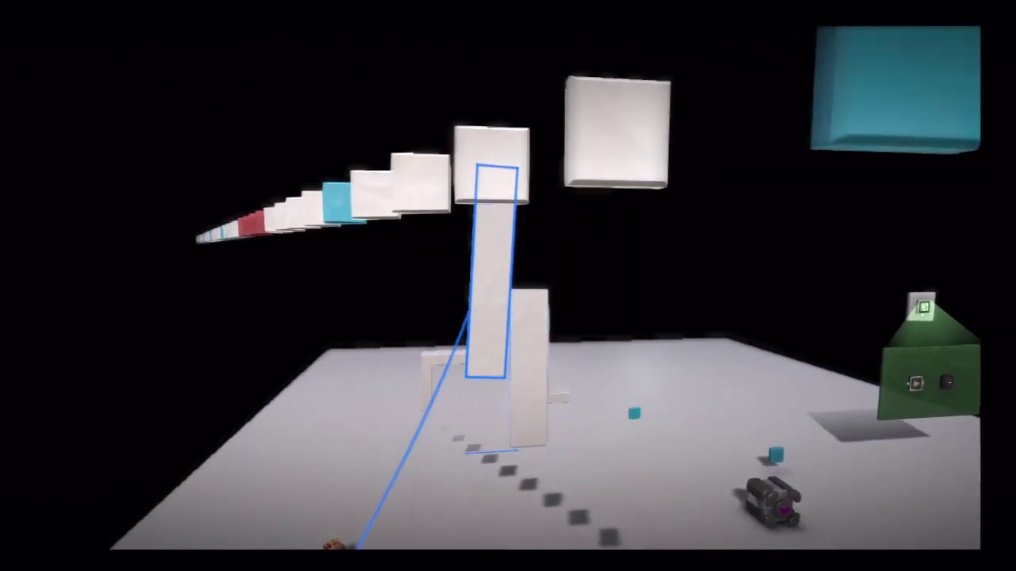
left_click(481, 339)
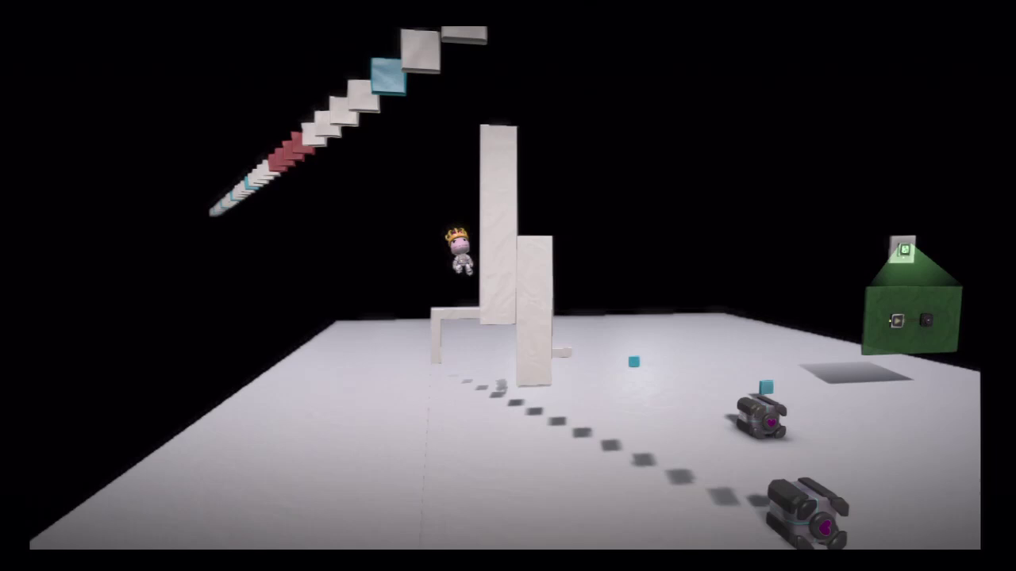
Step: Delete the tall pillar, the shorter pillar and the stepped white frame from the floor
key("Return")
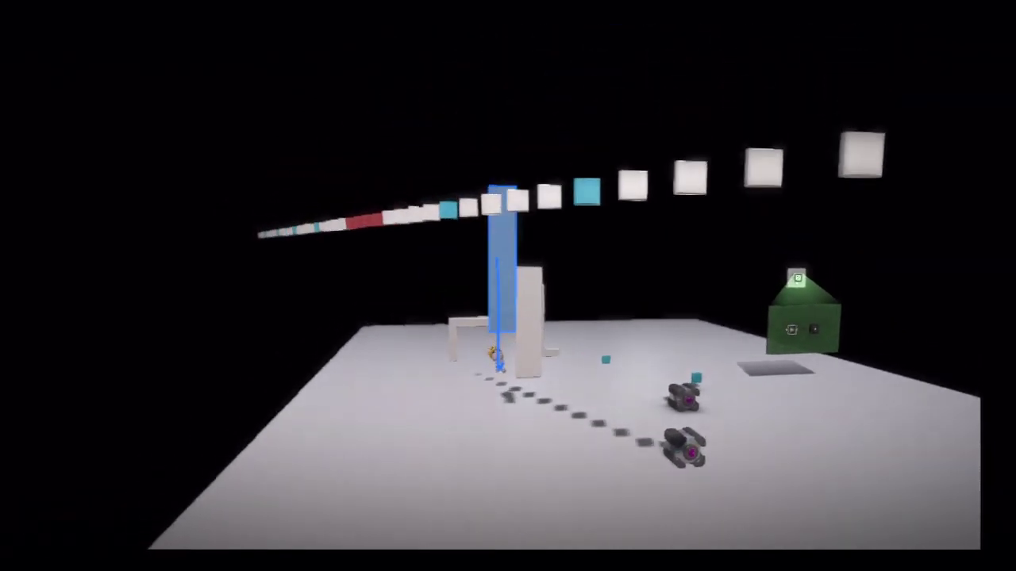
key("Delete")
key("Delete")
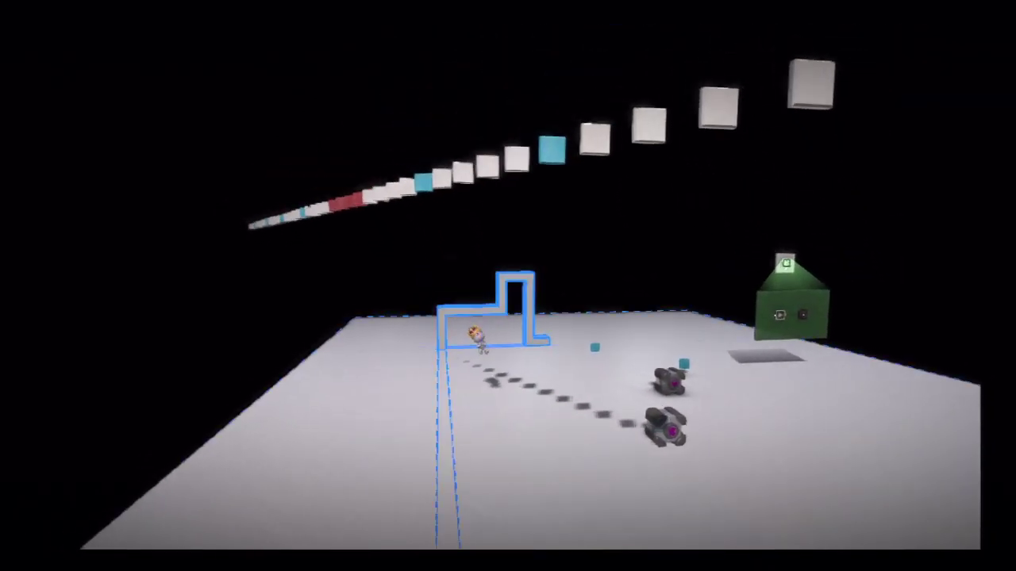
key("Delete")
key("Escape")
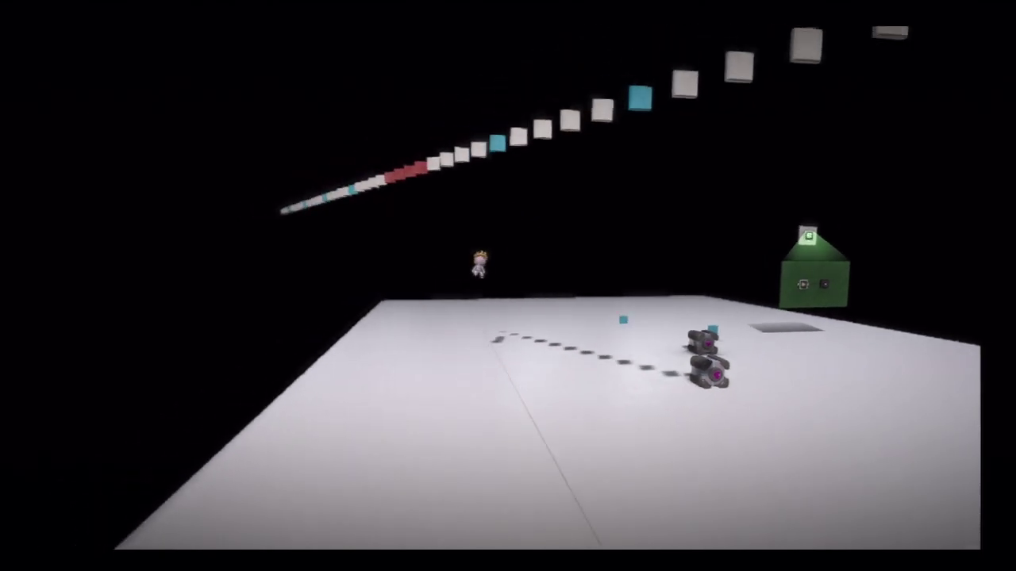